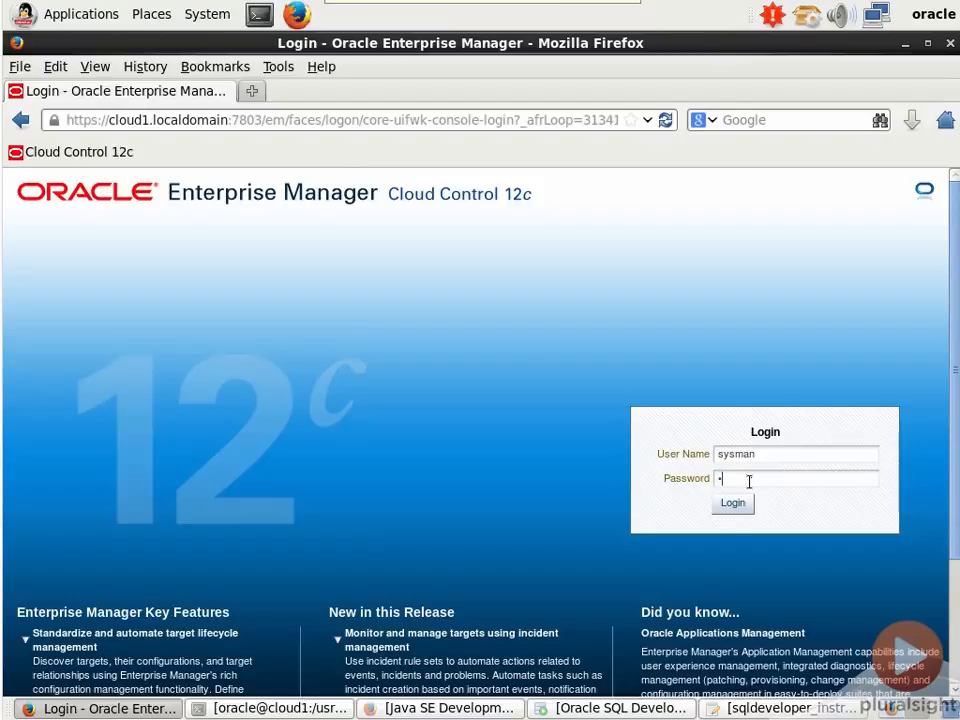
Step: Log in to Enterprise Manager with the account password and open the psight.localdomain database home page
key(Return)
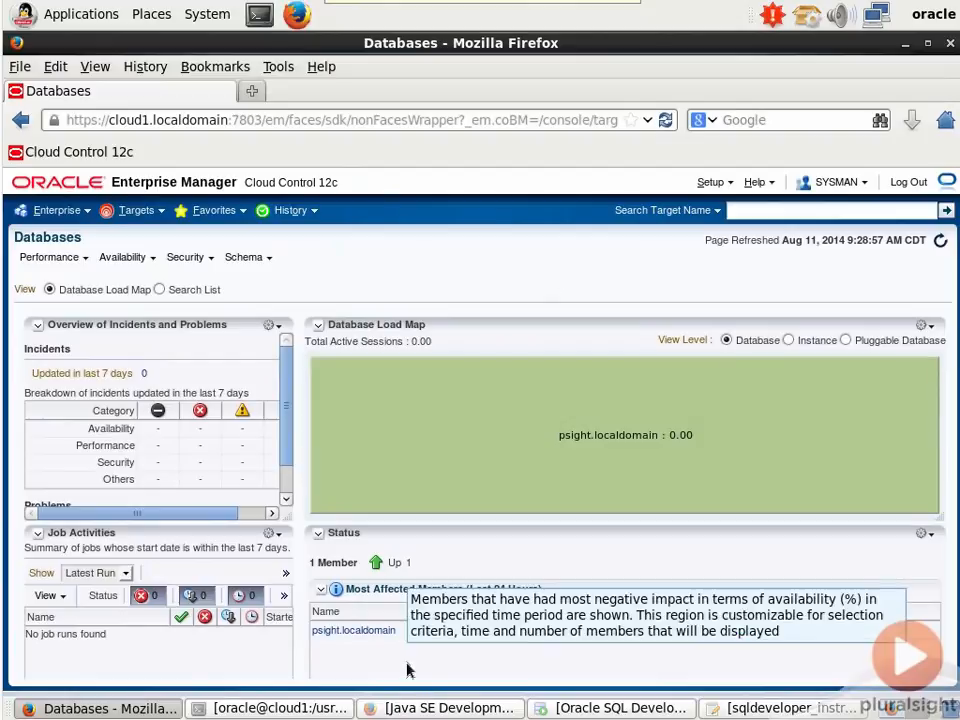
click(354, 634)
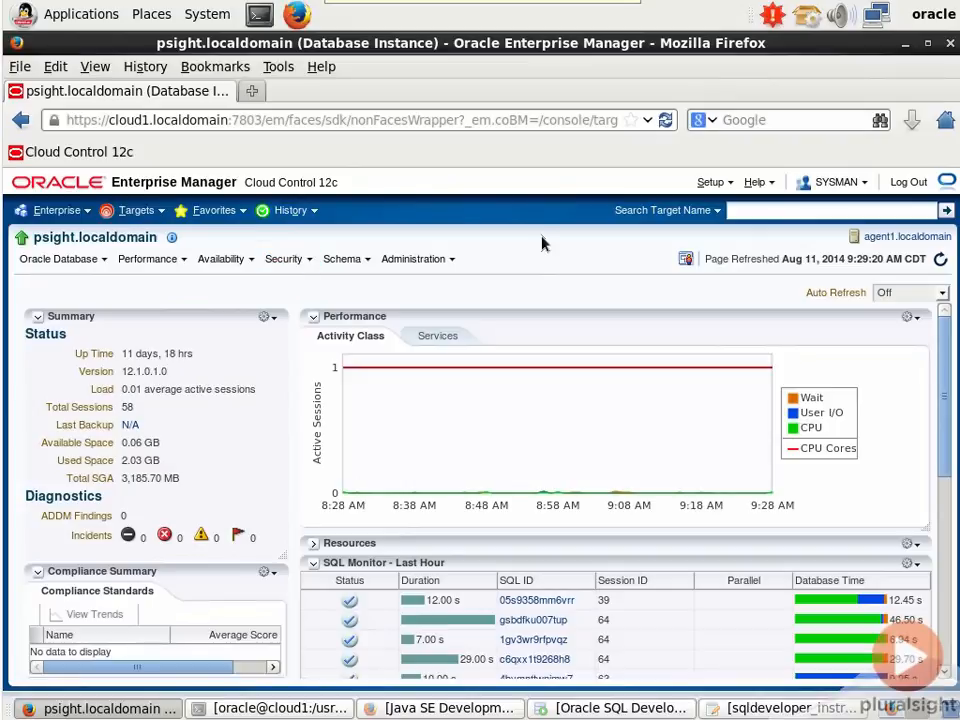
Step: Open AWR Administration for the psight.localdomain database, logging in with the named credential PSIGHT_SYSDBA
click(181, 261)
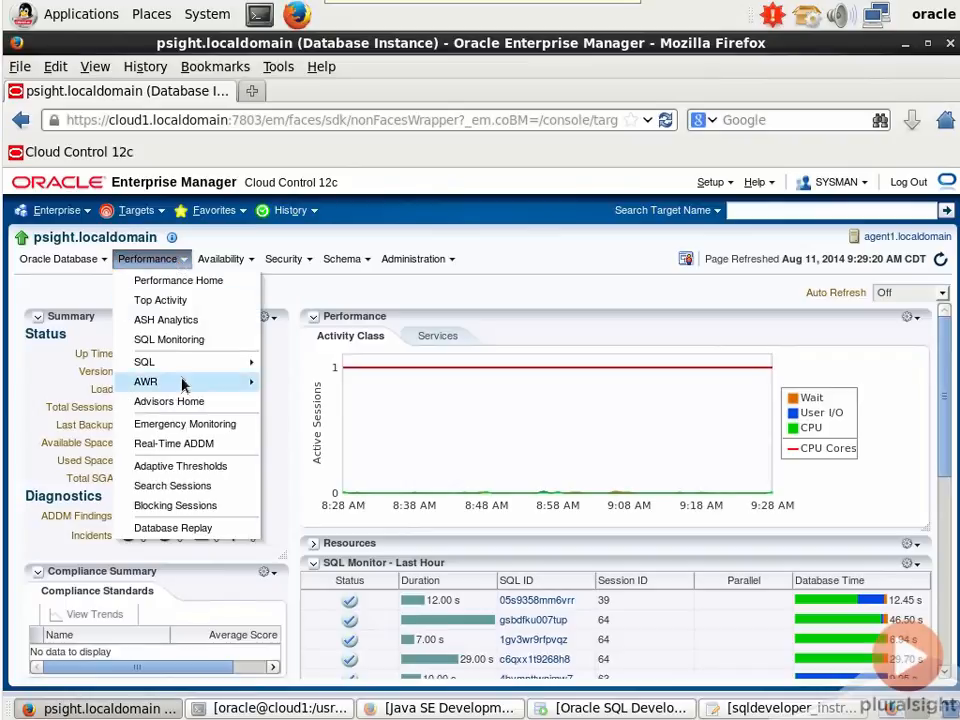
mouse_move(184, 382)
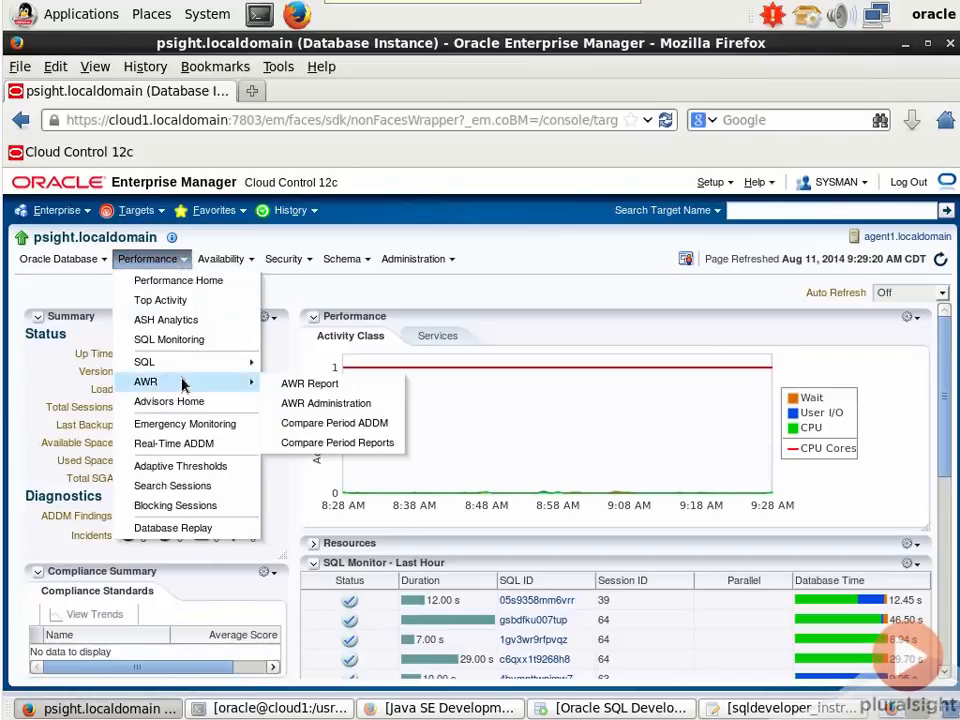
click(322, 405)
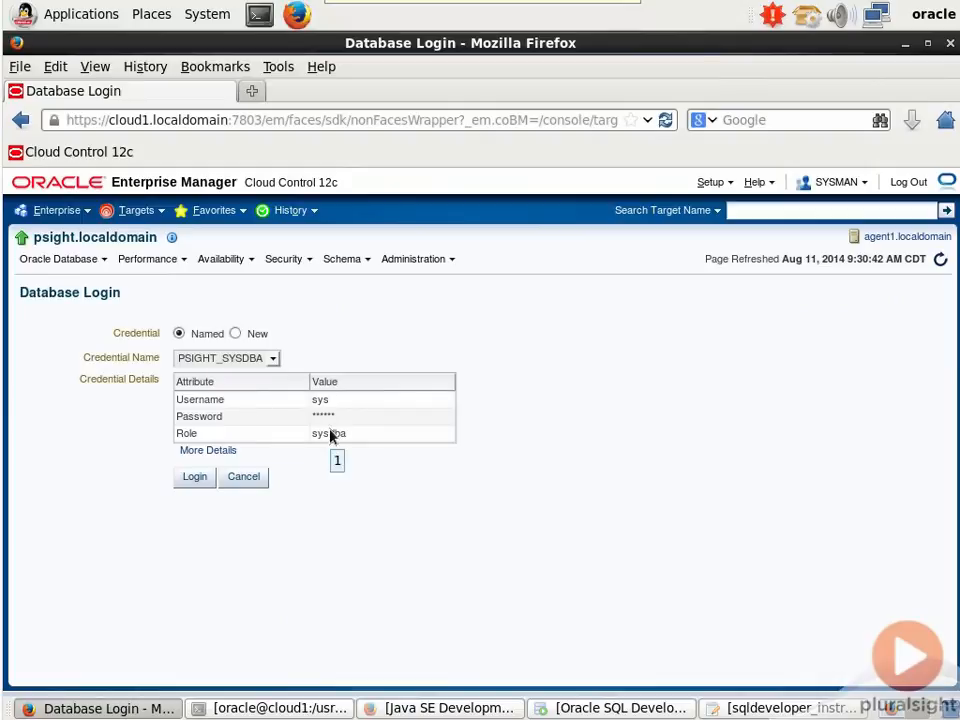
click(195, 478)
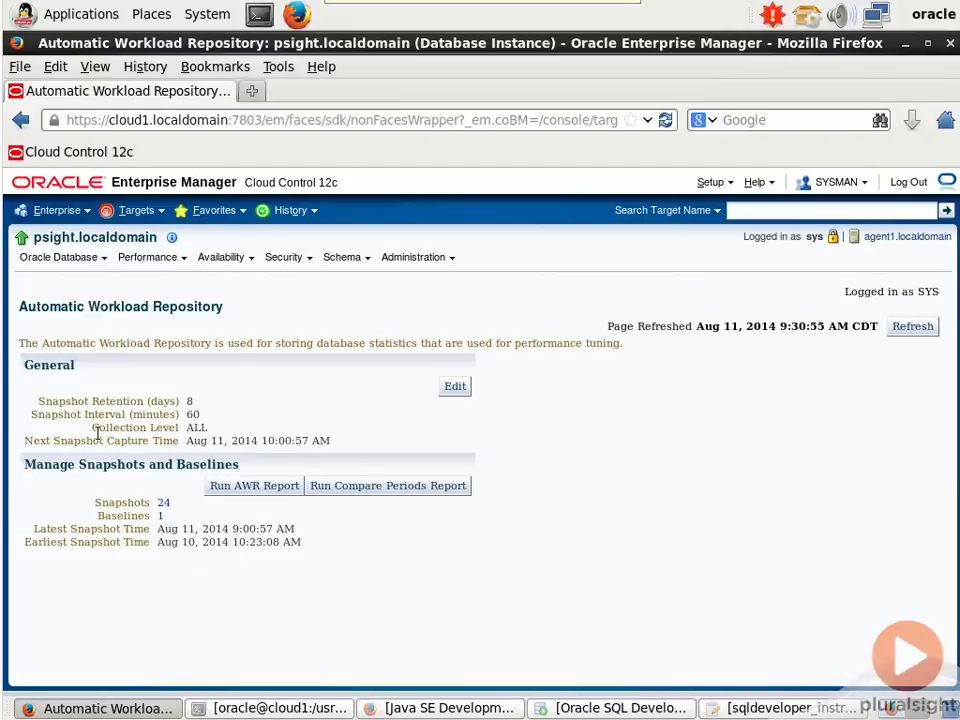
Step: In the AWR settings, enter a retention period of 16 days and choose a 10 Minutes snapshot interval
click(455, 388)
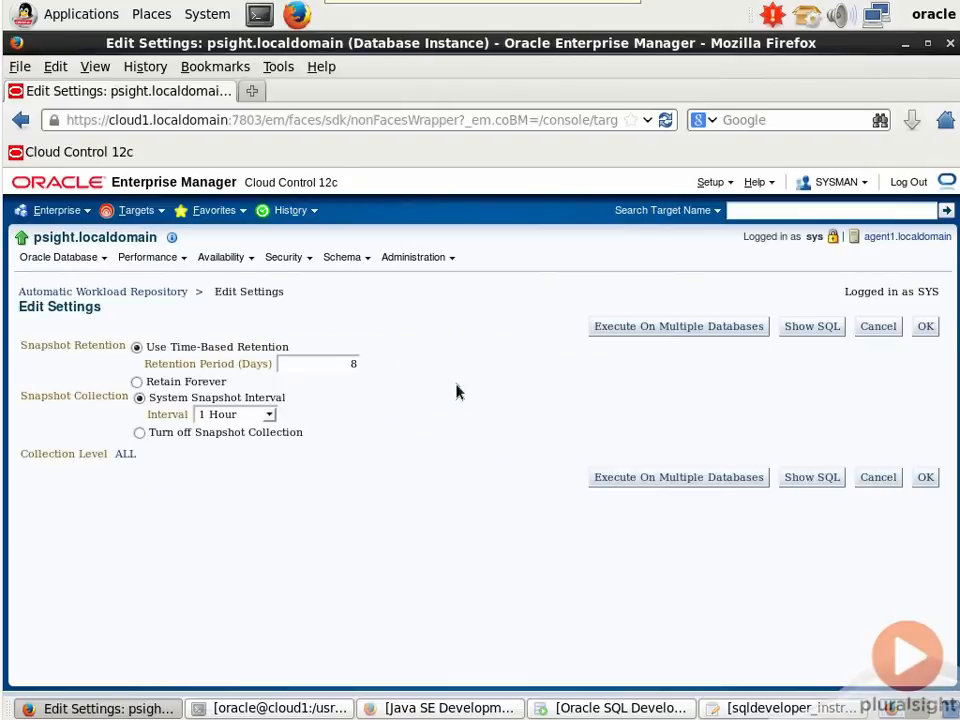
double_click(354, 364)
click(269, 414)
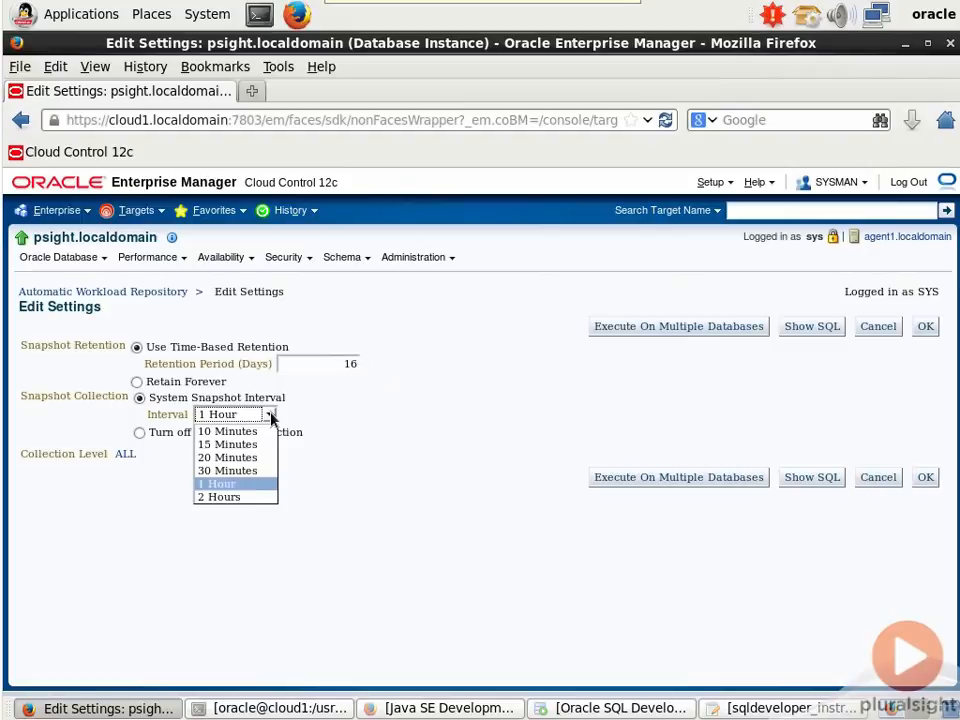
click(250, 432)
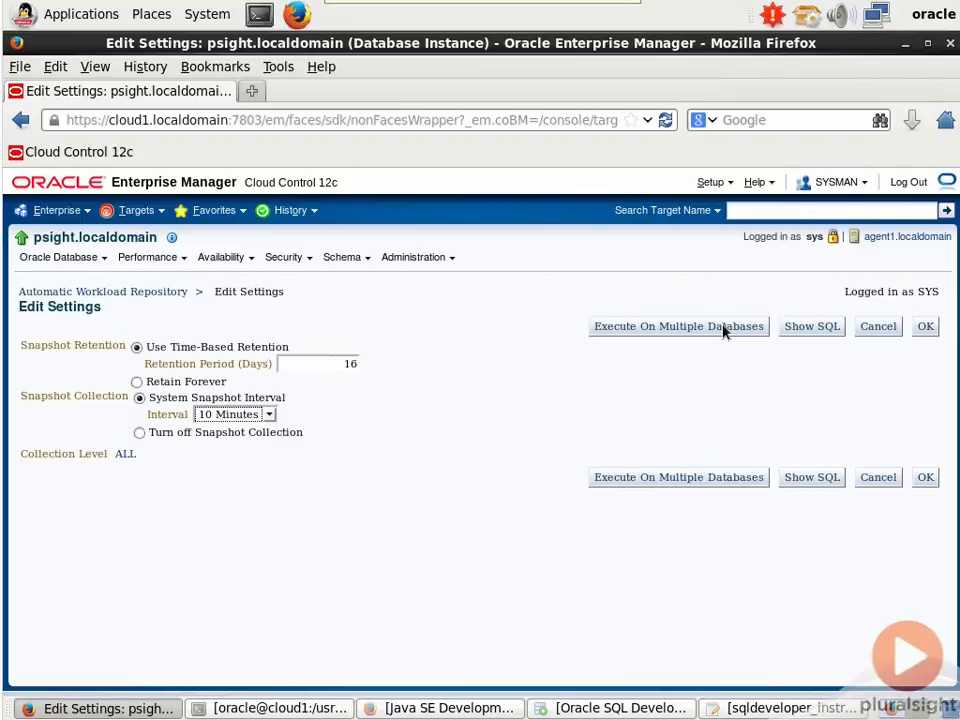
Step: Open the collection level's statistics_level parameter and review its available values, keeping ALL
click(125, 454)
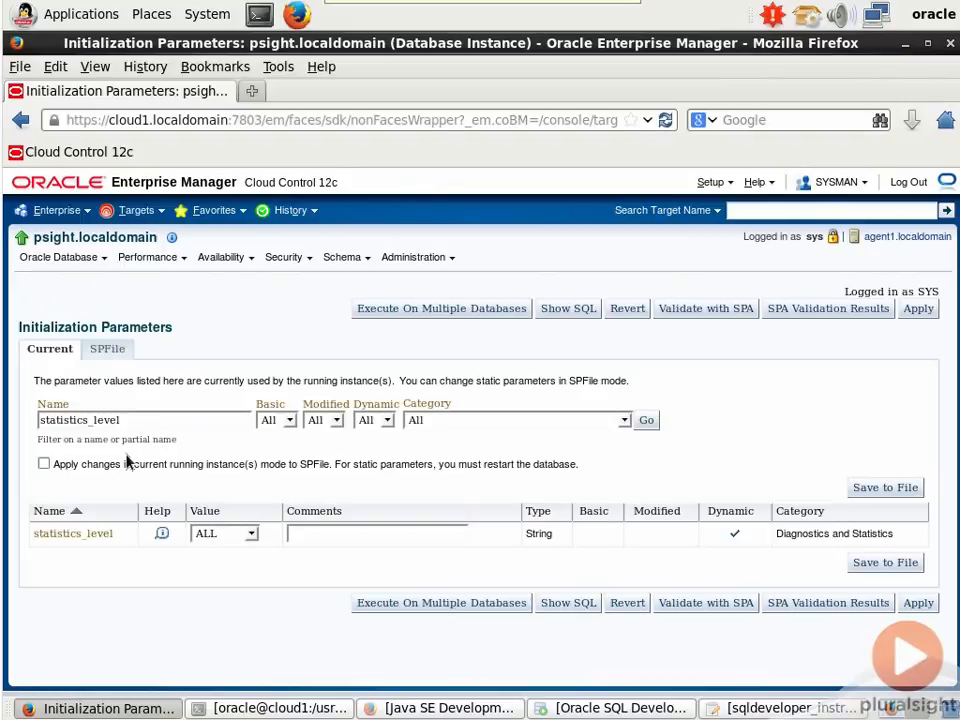
click(252, 534)
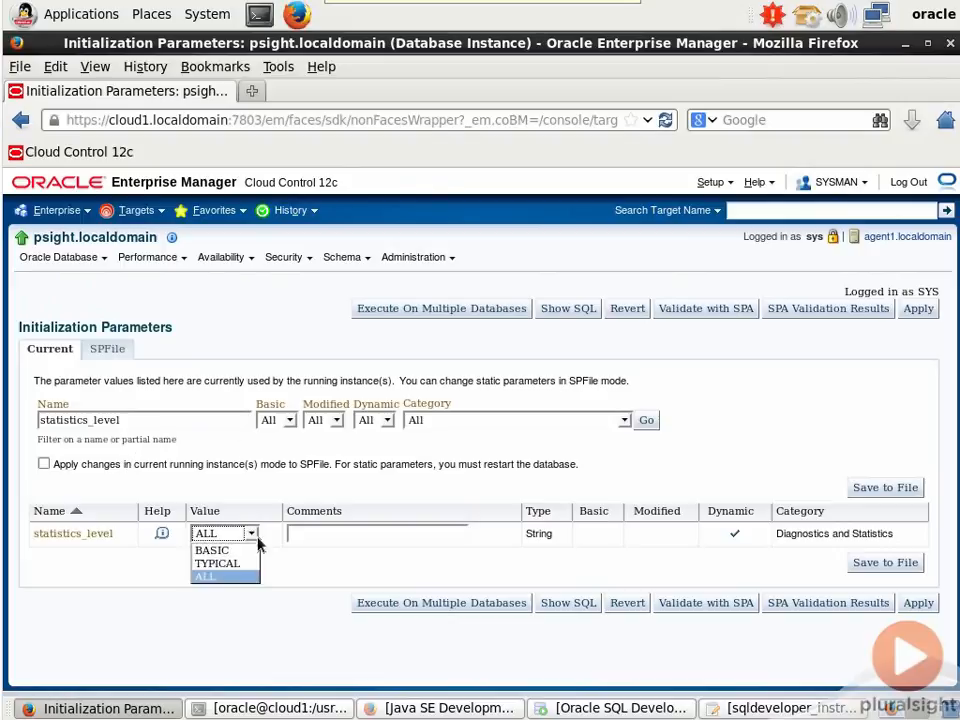
click(228, 588)
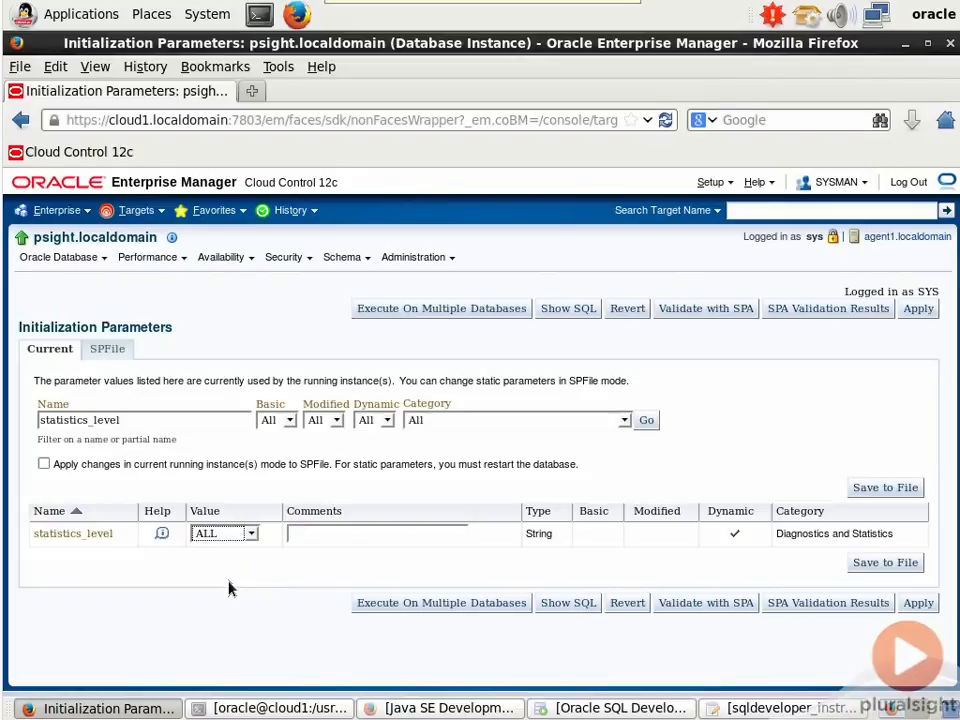
Step: Filter the initialization parameters by control_management and review the control_management_pack_access options, keeping DIAGNOSTIC+TUNING
drag(122, 420, 36, 381)
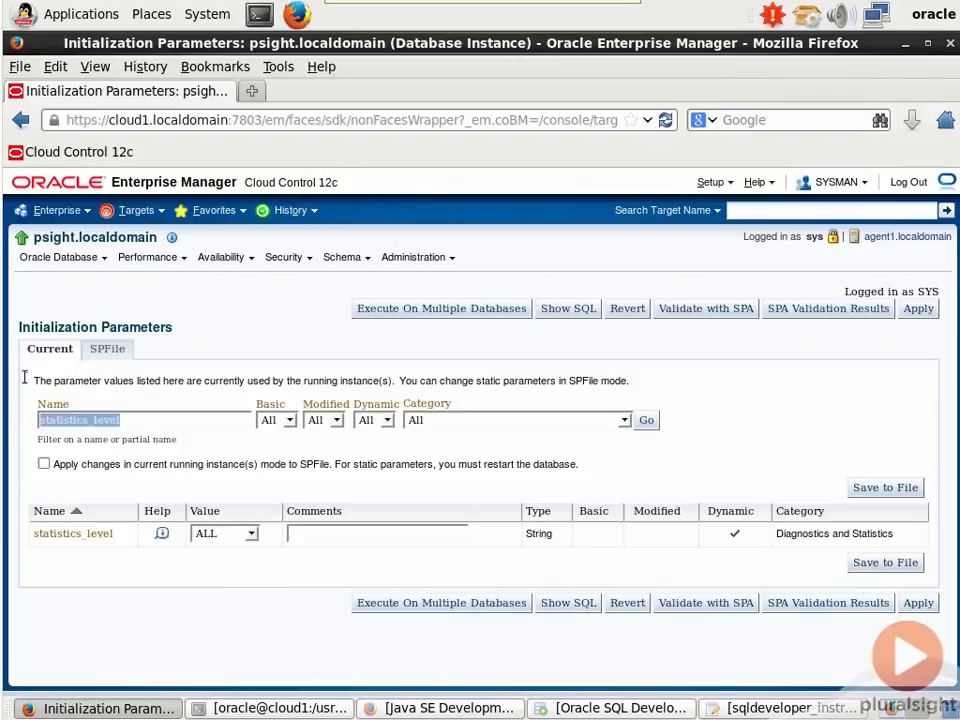
text(control)
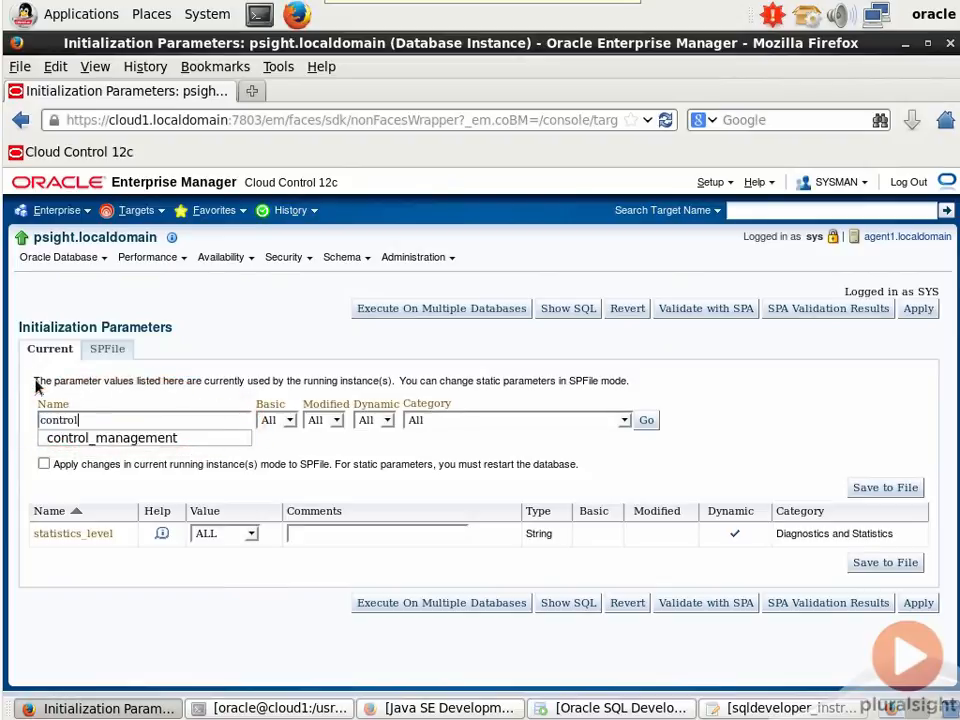
click(111, 438)
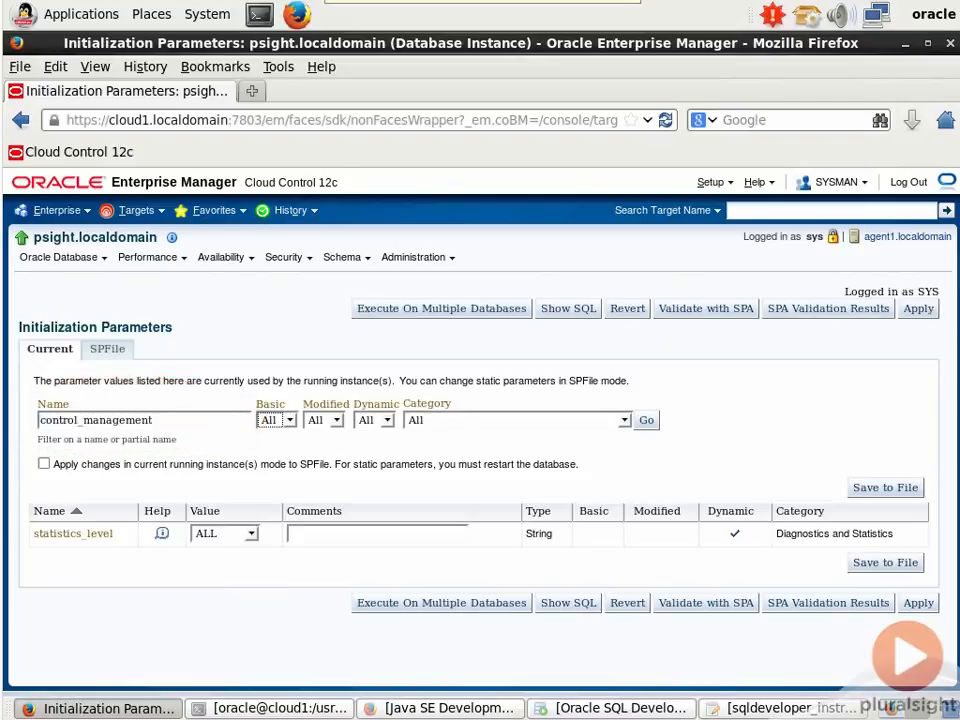
click(646, 420)
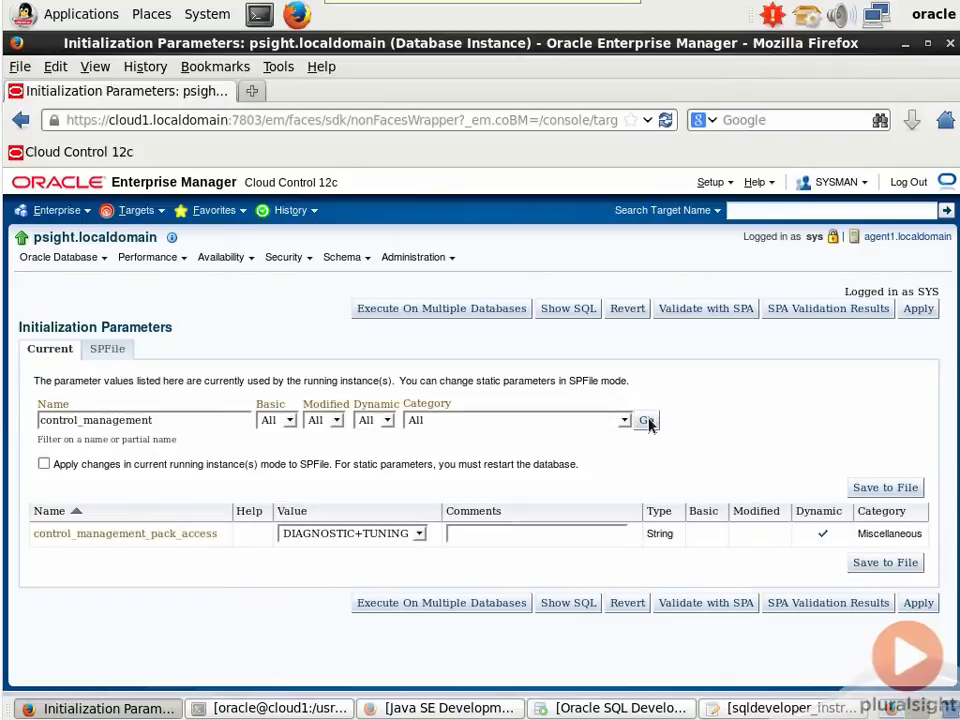
click(419, 534)
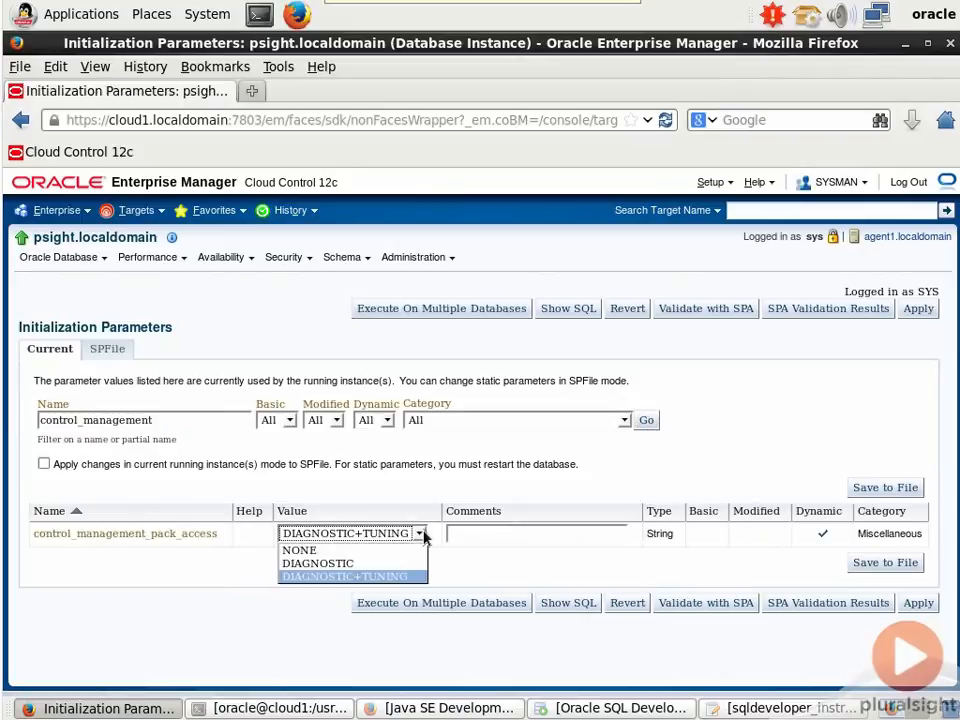
click(397, 578)
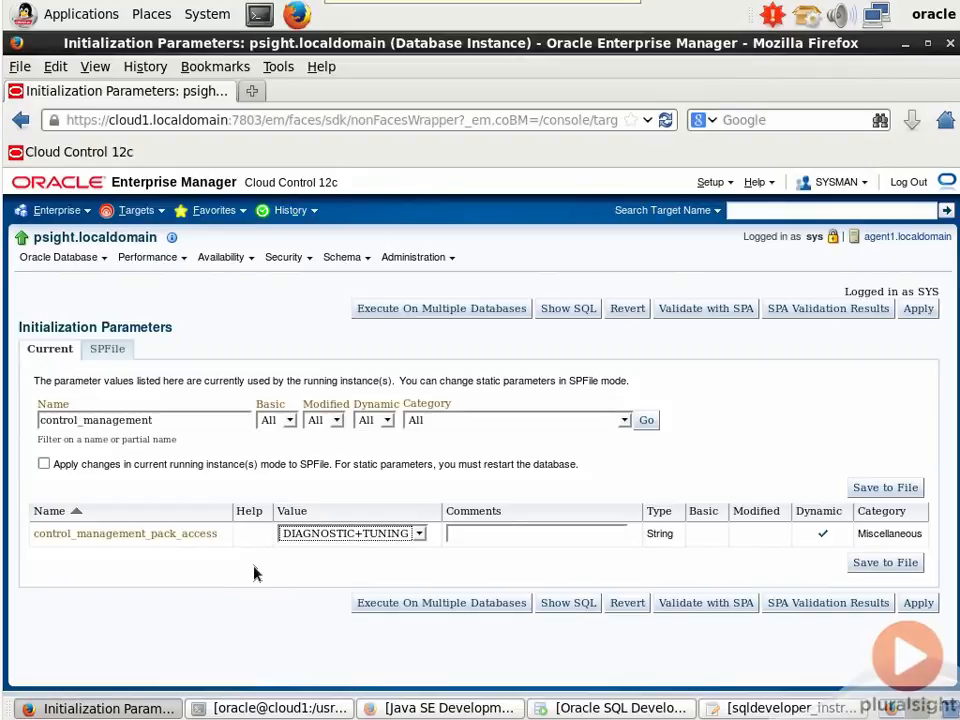
Step: Set control_management_pack_access to DIAGNOSTIC and preview the SQL statement for that change
click(569, 604)
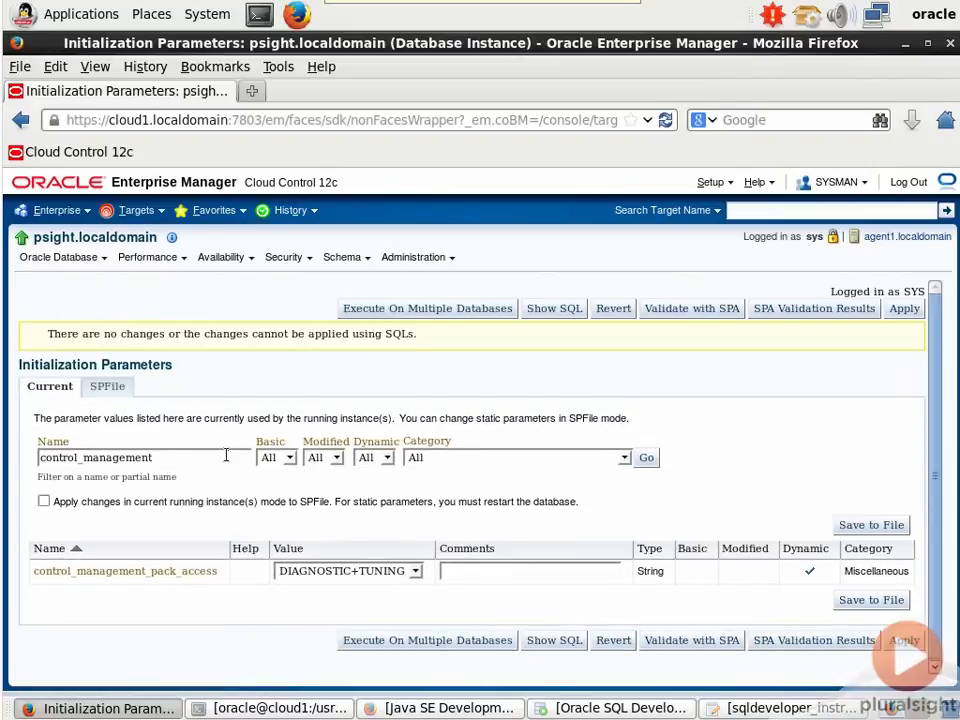
click(385, 574)
click(370, 599)
click(545, 642)
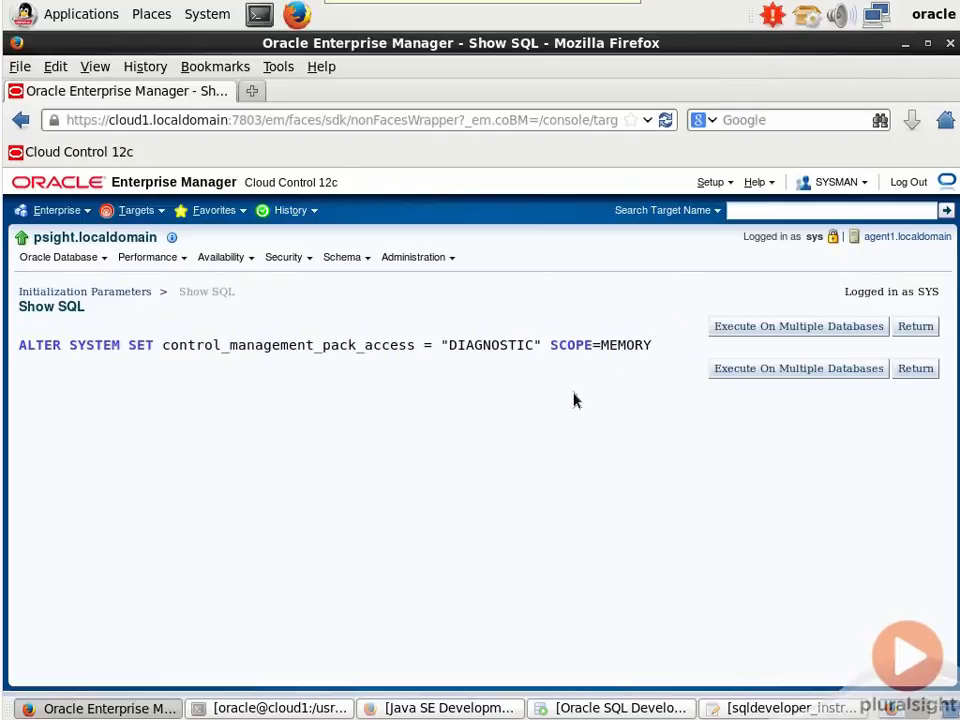
click(914, 328)
Step: Set control_management_pack_access back to DIAGNOSTIC+TUNING and apply the initialization parameters
click(369, 535)
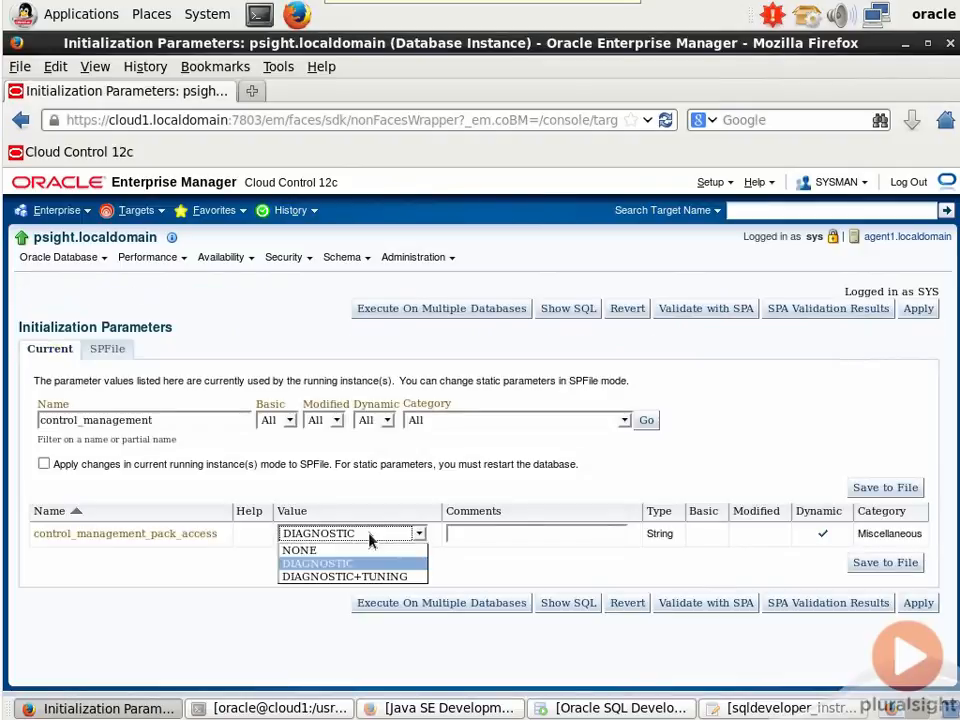
click(366, 577)
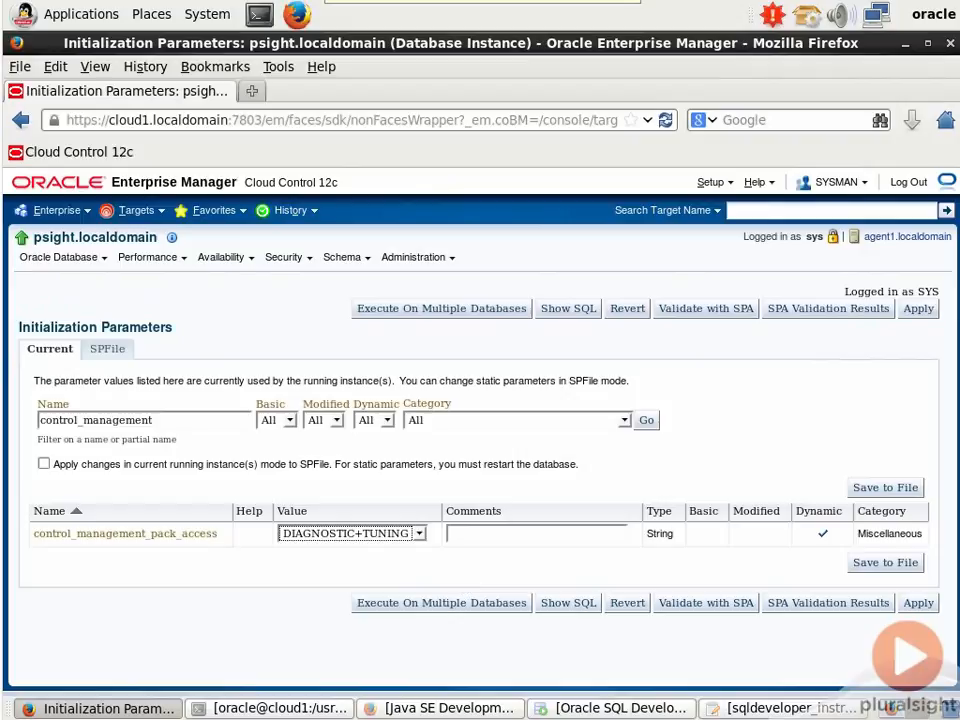
click(918, 602)
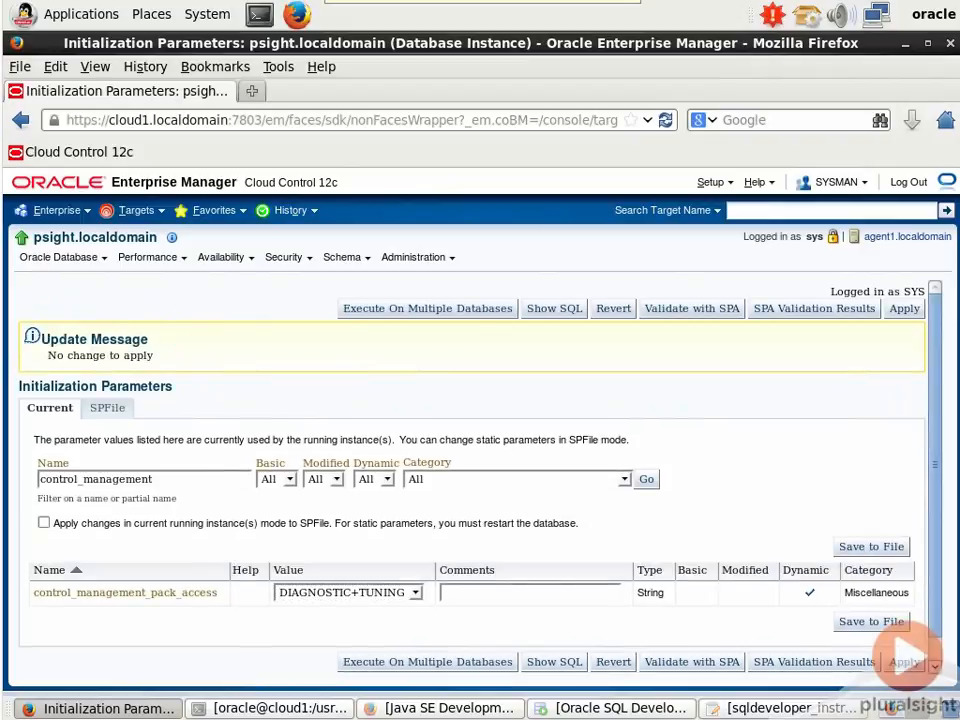
Step: Return to AWR administration and edit its settings to a 16-day retention period and a 10 Minutes snapshot interval
click(158, 263)
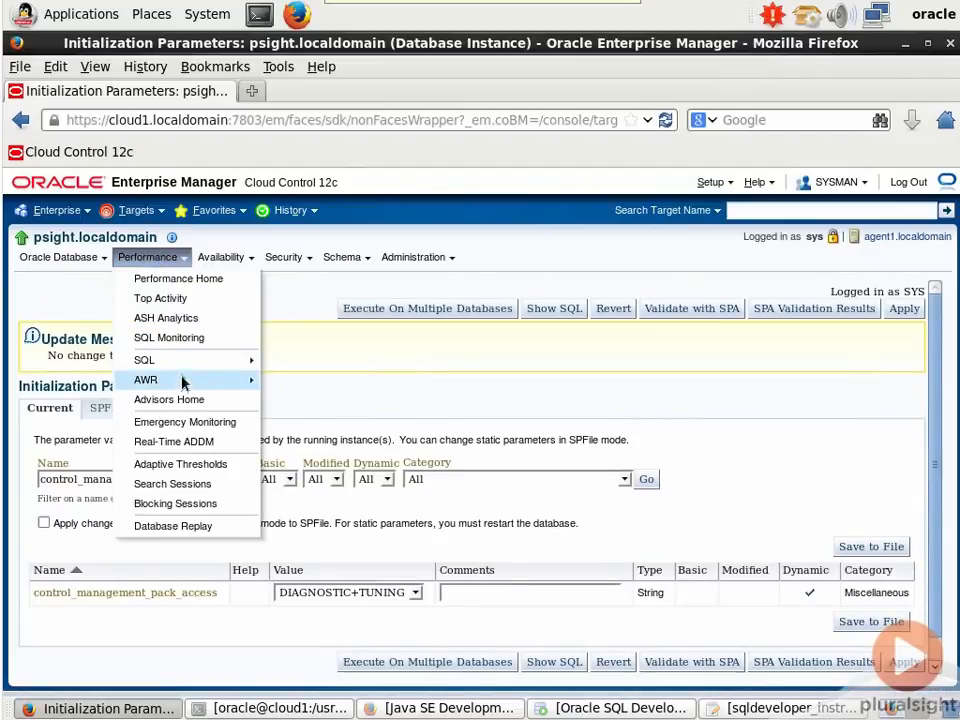
mouse_move(183, 384)
click(304, 384)
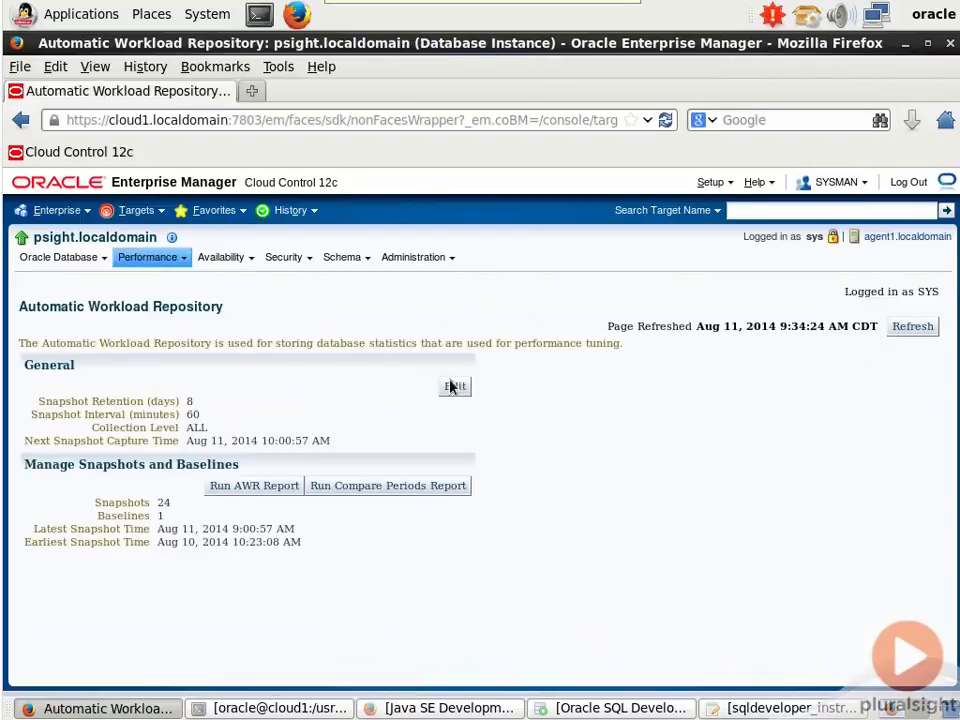
click(452, 386)
drag(332, 362, 388, 358)
text(16)
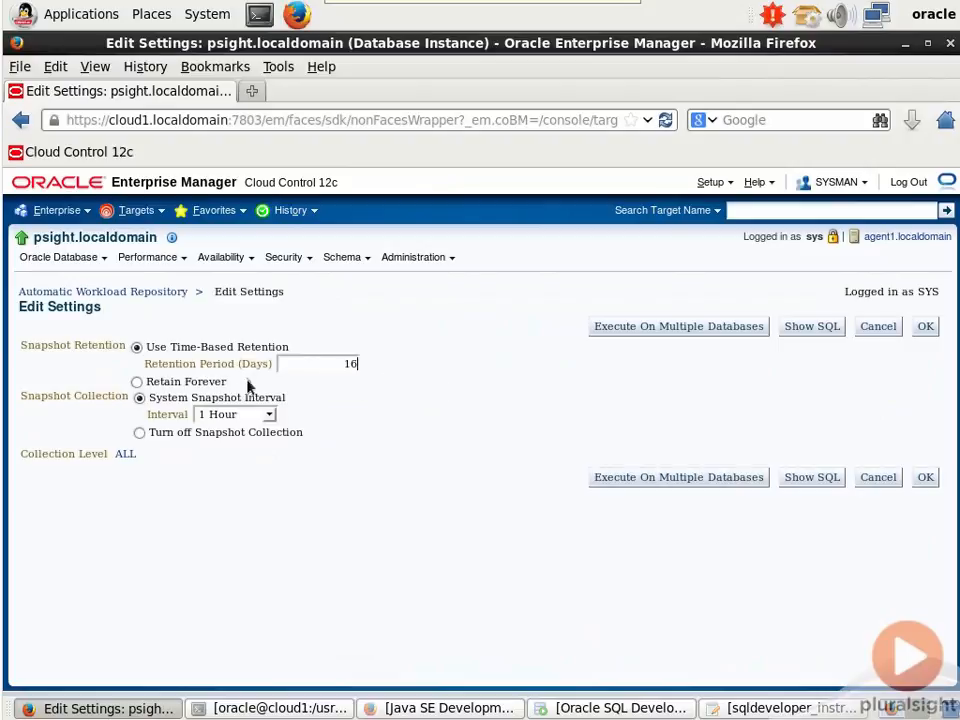
click(237, 415)
click(239, 431)
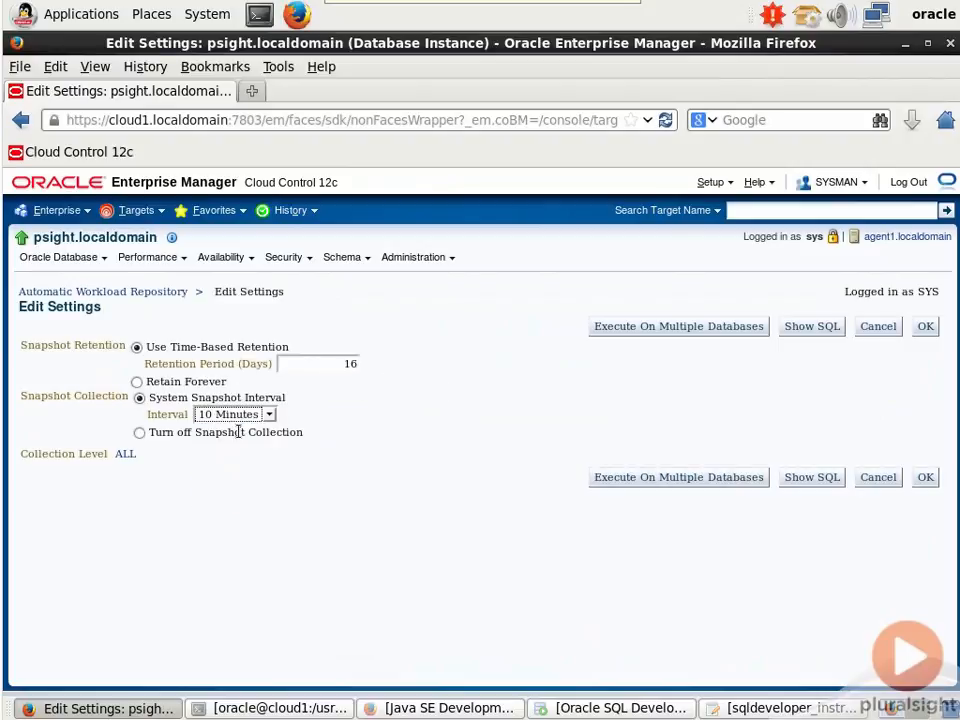
Step: Preview the SQL for the new AWR snapshot settings and save the settings
click(796, 327)
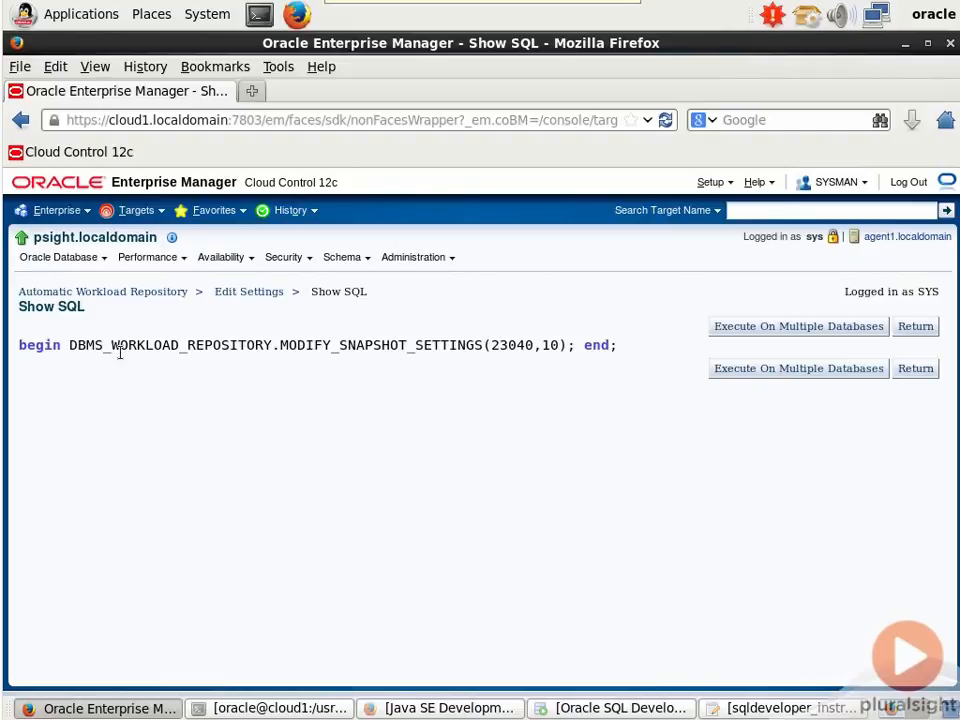
drag(272, 345, 72, 347)
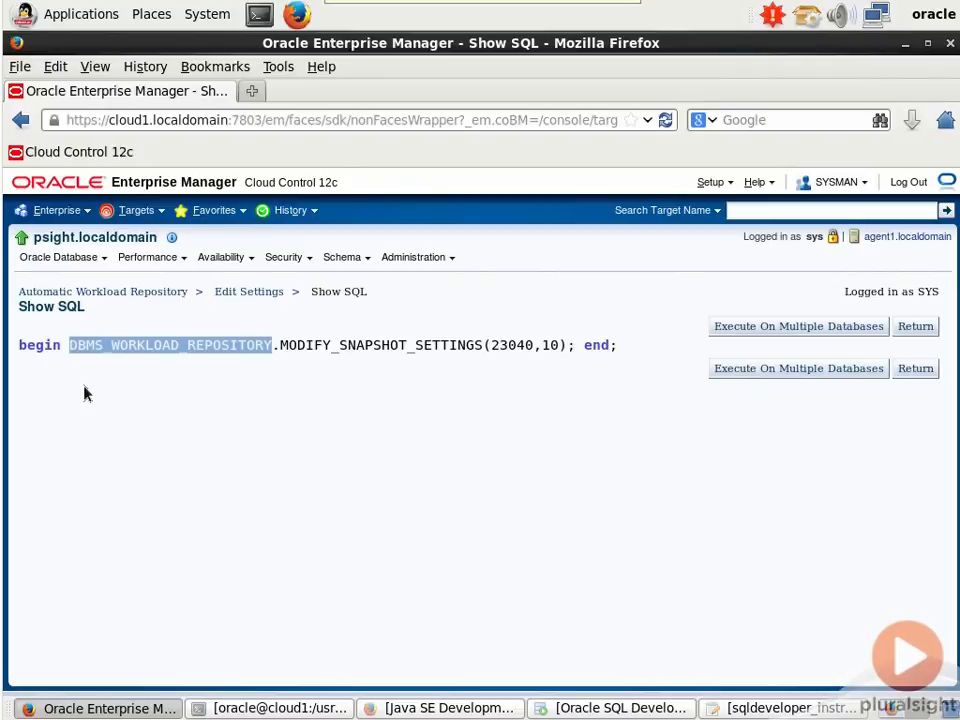
click(185, 421)
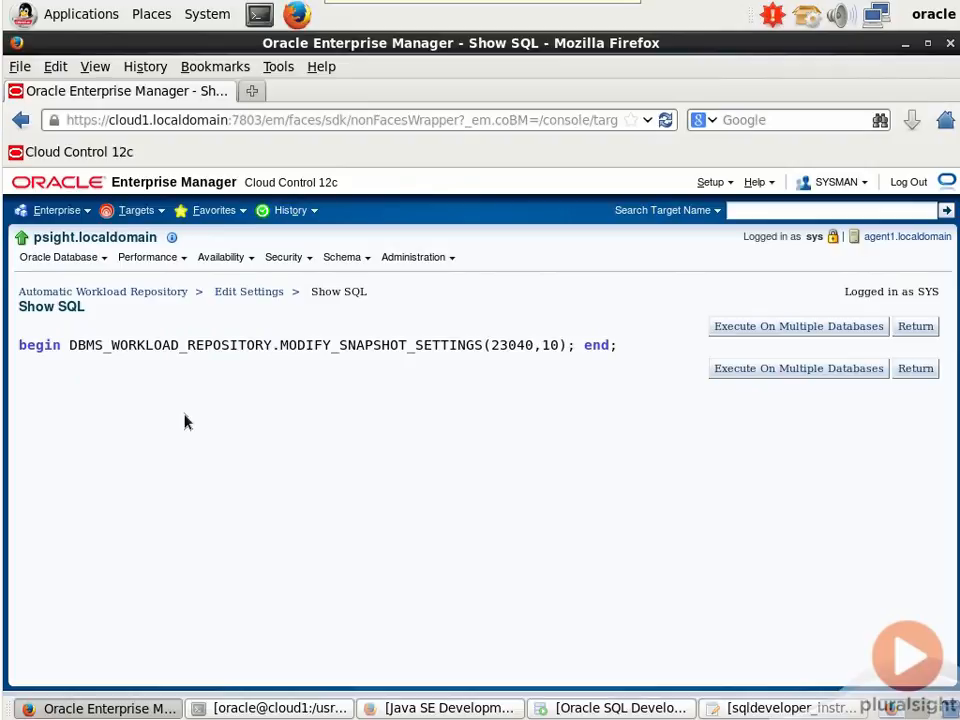
click(915, 328)
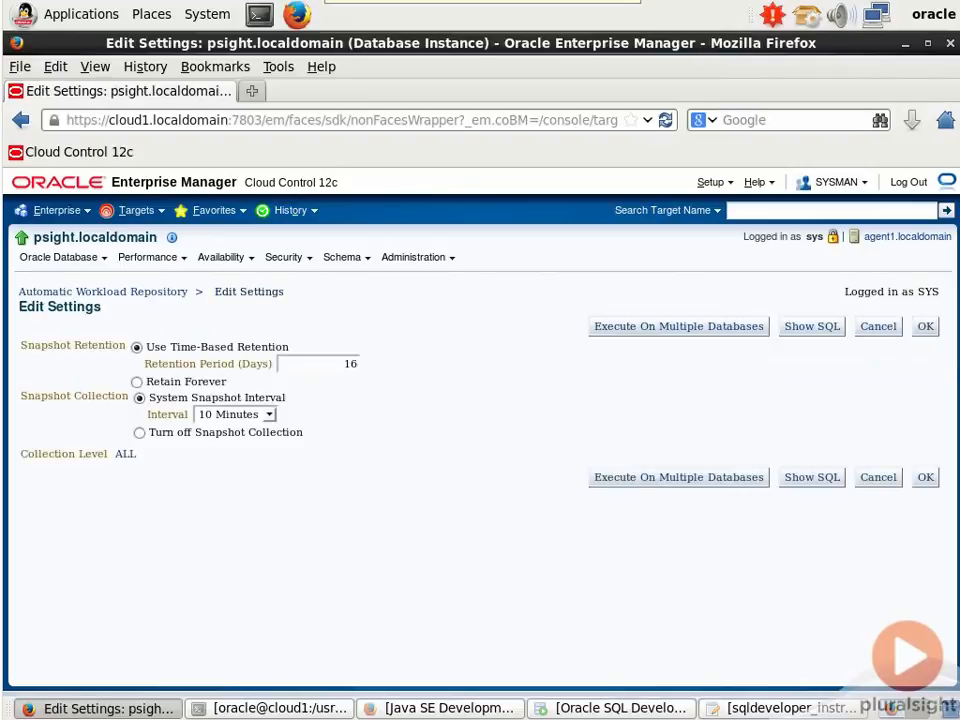
click(926, 327)
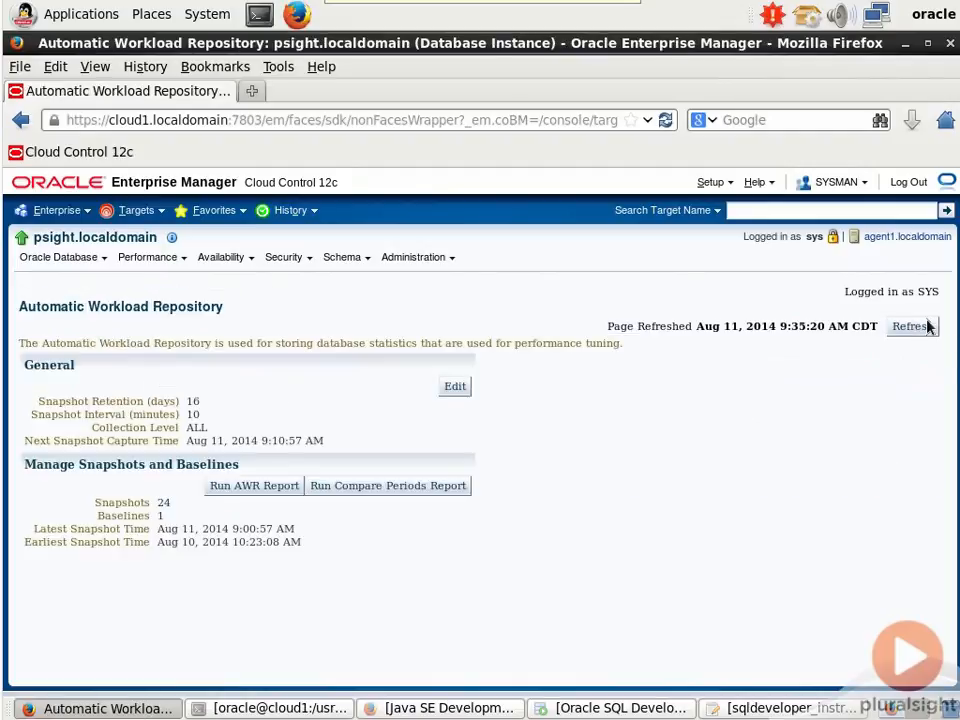